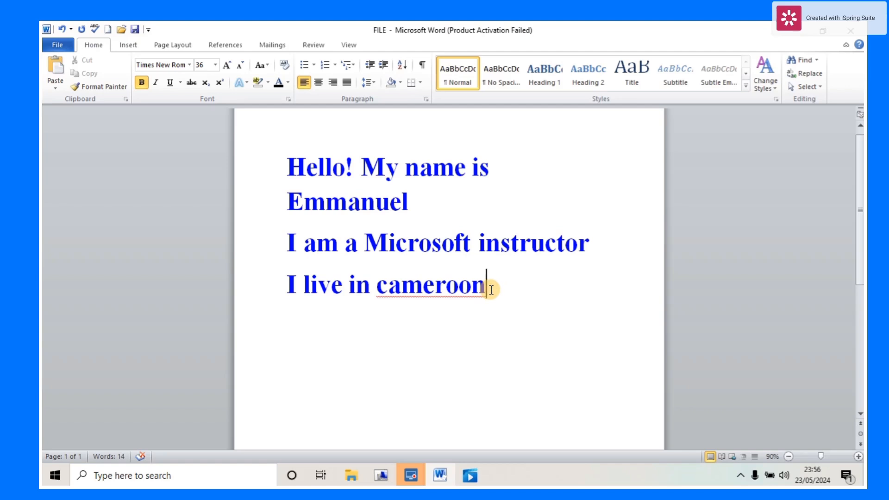
left_click_drag(490, 290, 284, 156)
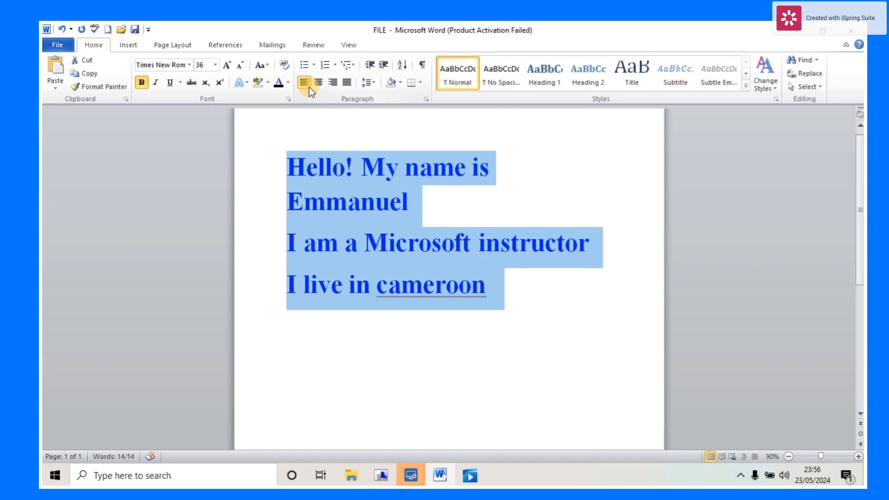
key("ctrl+j")
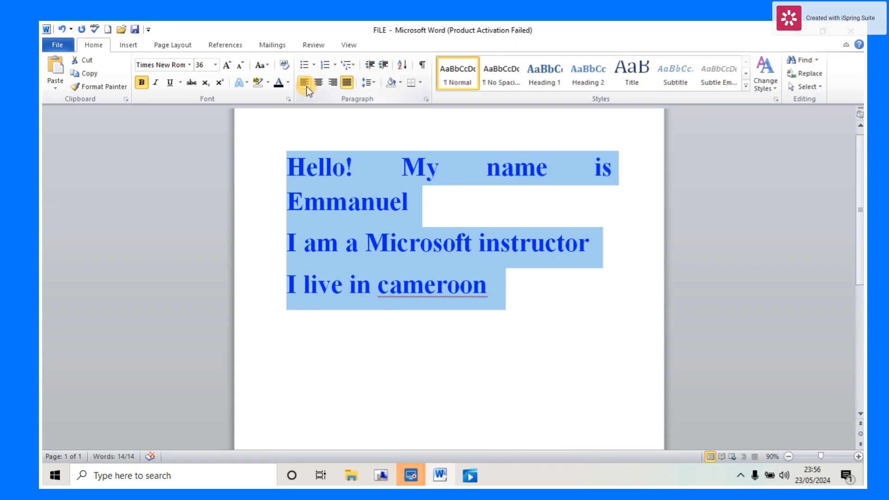
left_click(307, 87)
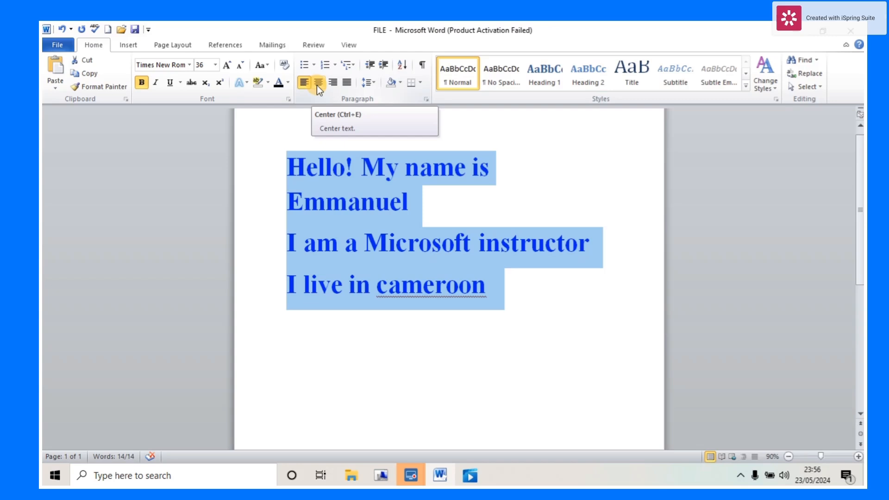
left_click(318, 83)
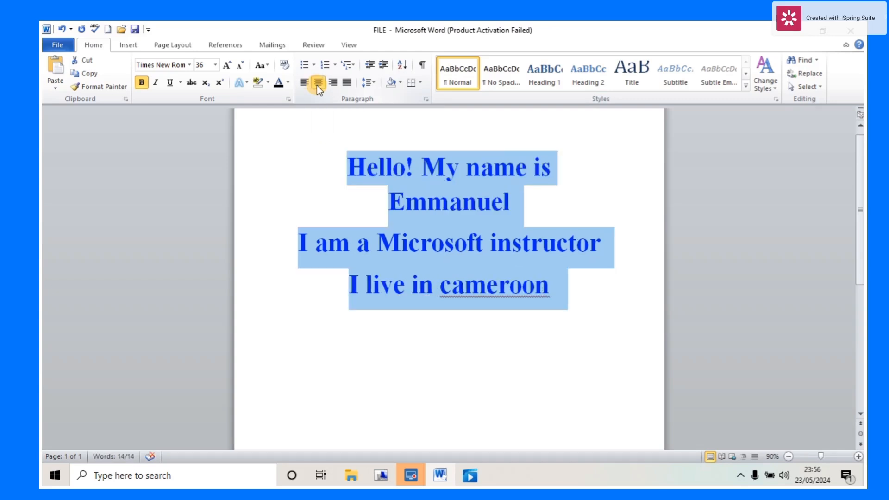
left_click(332, 83)
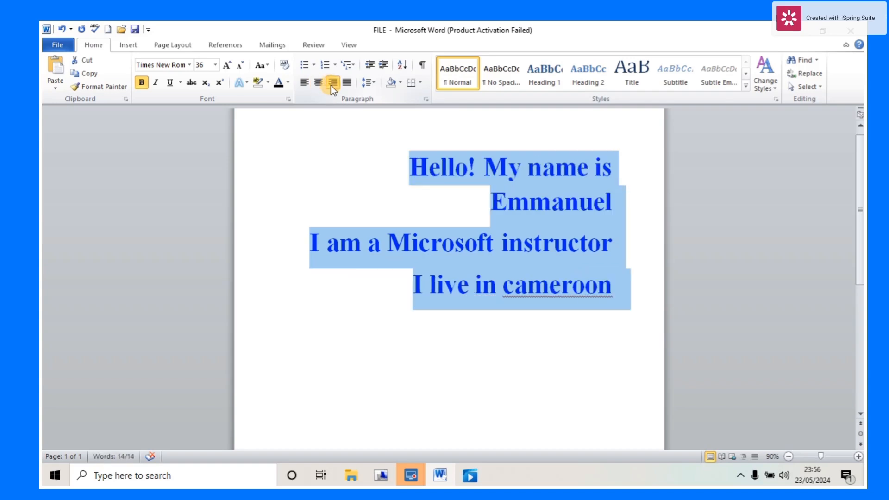
left_click(345, 83)
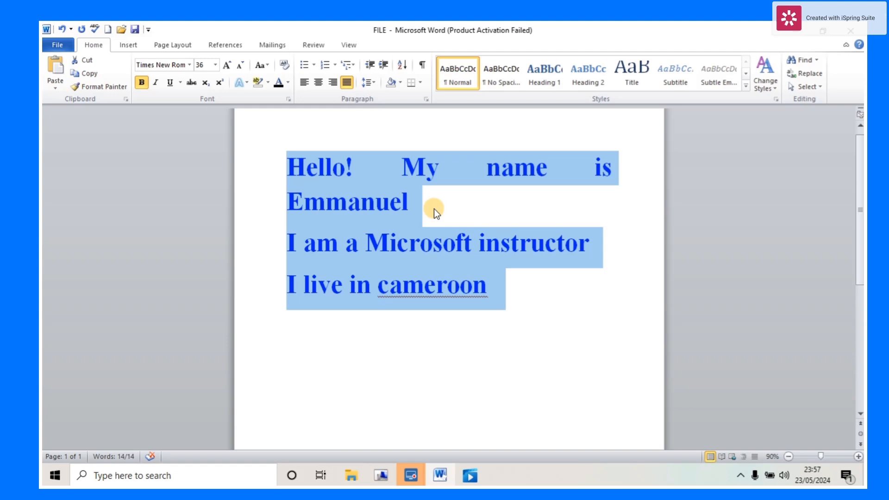
left_click(530, 274)
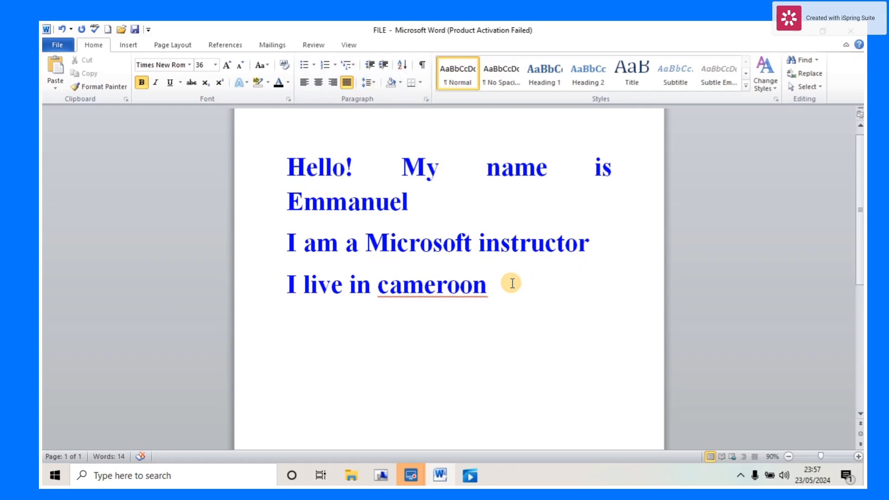
left_click(62, 29)
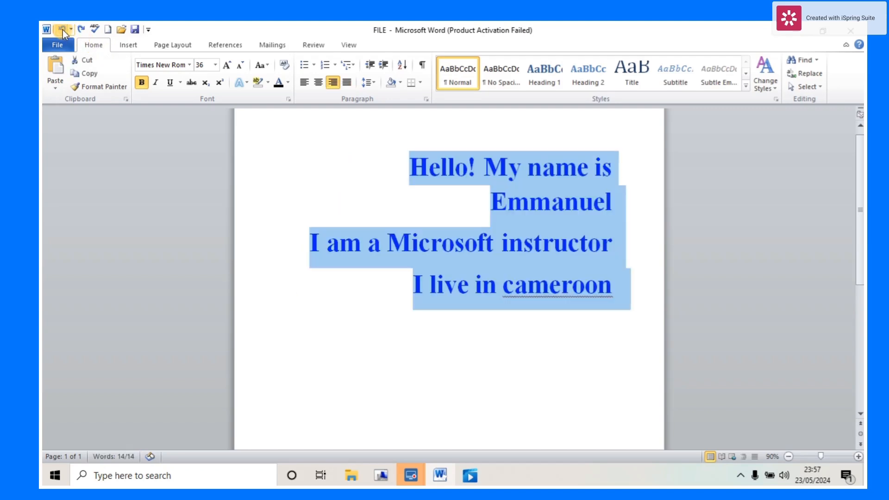
left_click(62, 30)
left_click(63, 29)
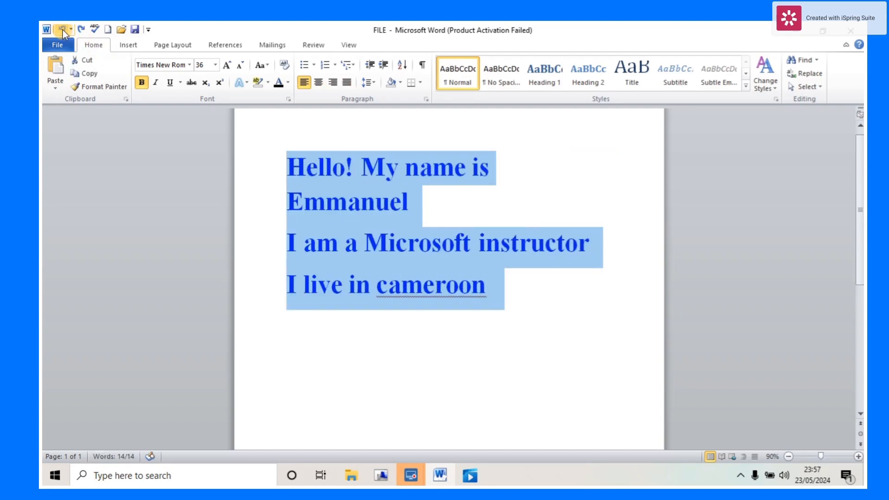
left_click(519, 293)
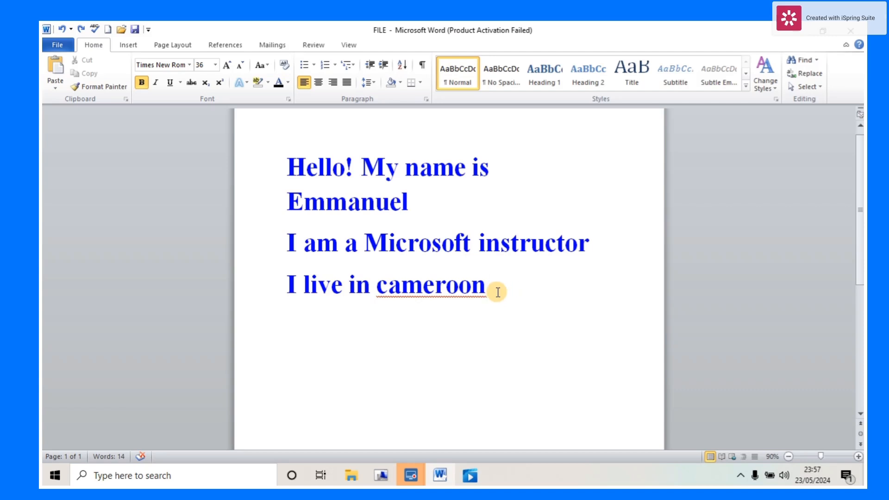
- Select the four introduction lines and change their line spacing from 1.15 to 1.0
left_click_drag(496, 290, 281, 166)
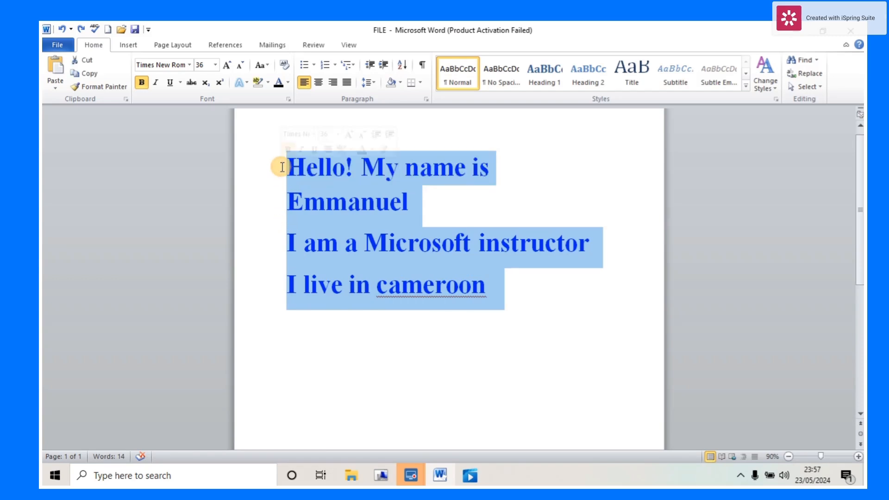
left_click(371, 85)
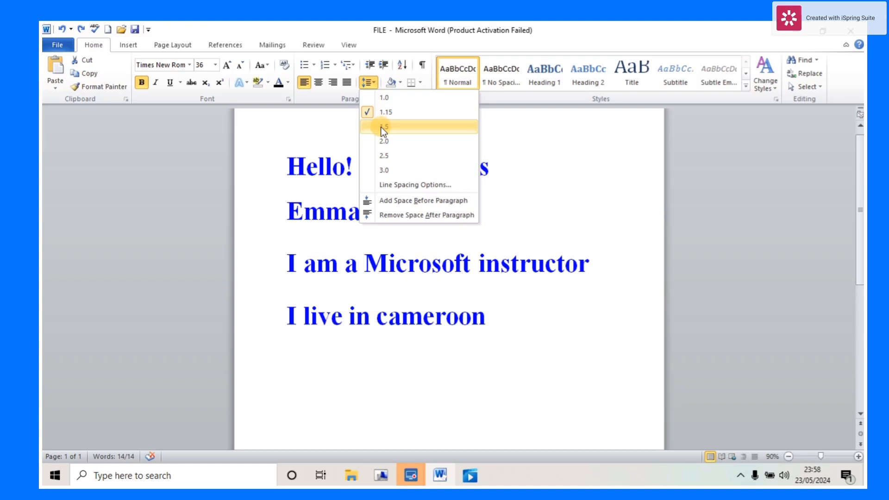
left_click(379, 103)
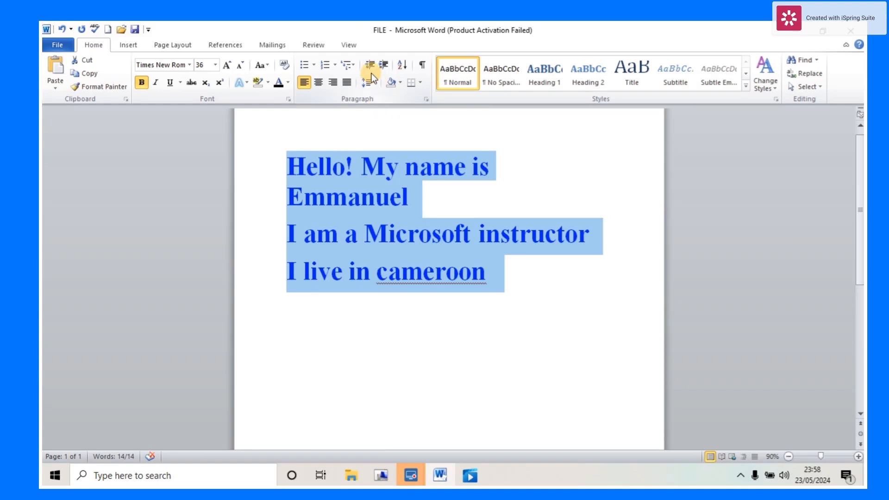
- Toggle bullets on and off the selected introduction lines, then delete all of them
left_click(310, 67)
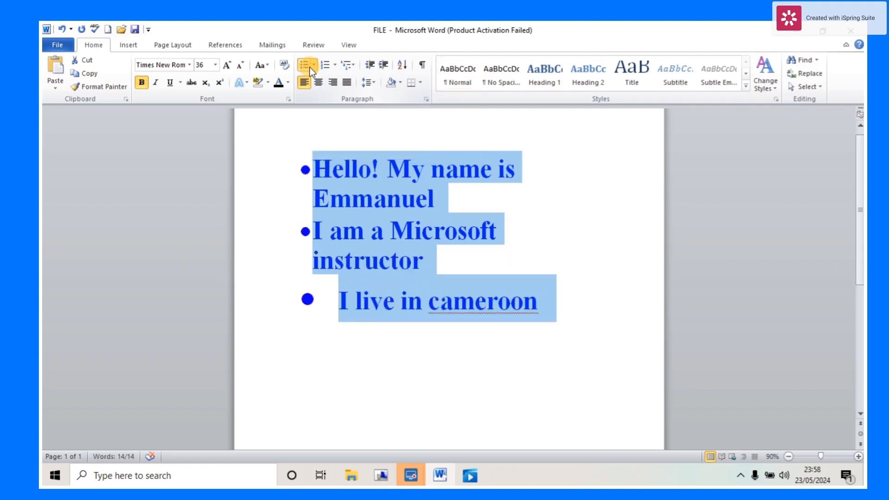
left_click(309, 68)
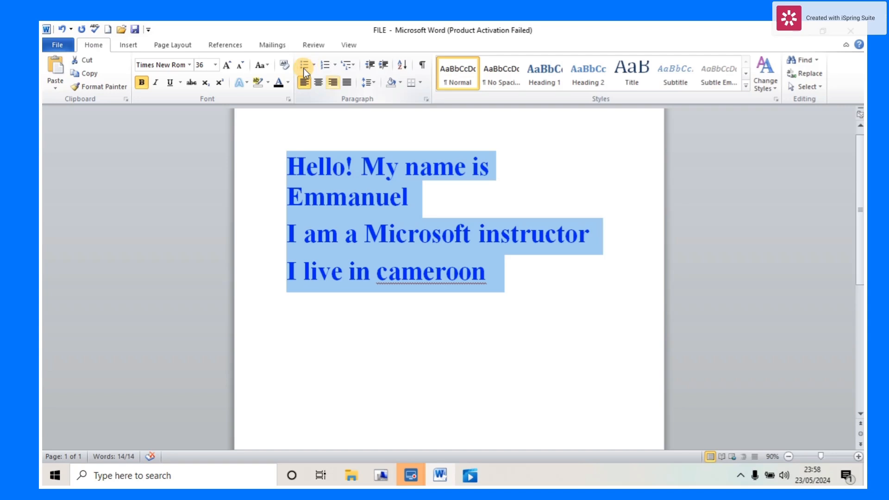
key("Delete")
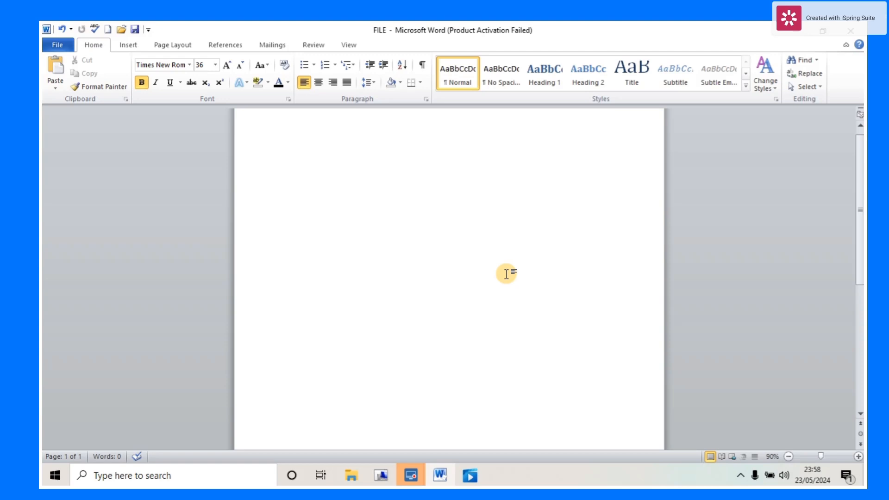
- Type Shoes, Dresses, Biverages and Body lotions on separate lines, then select all four lines
type("shoes")
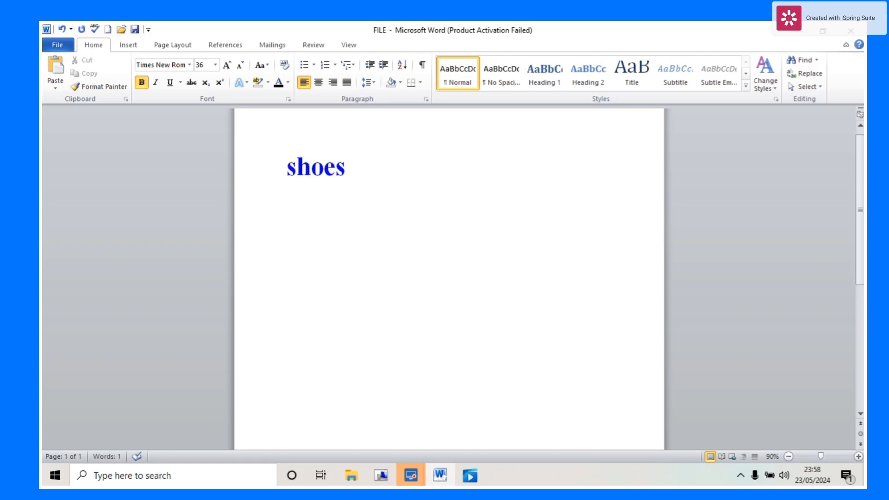
key("Return")
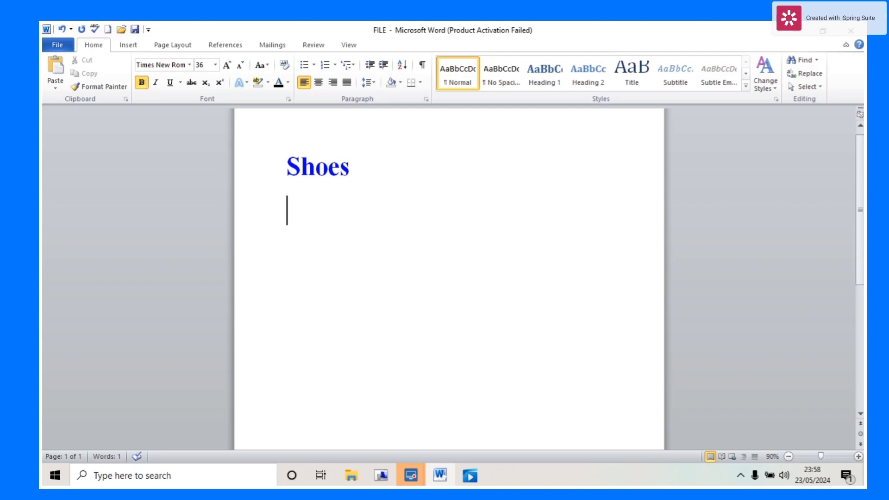
type("dres")
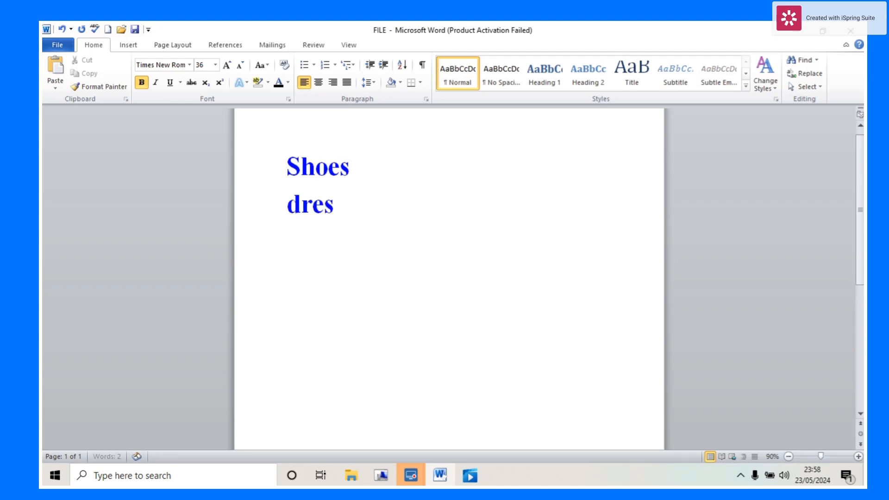
type("ses")
key("Return")
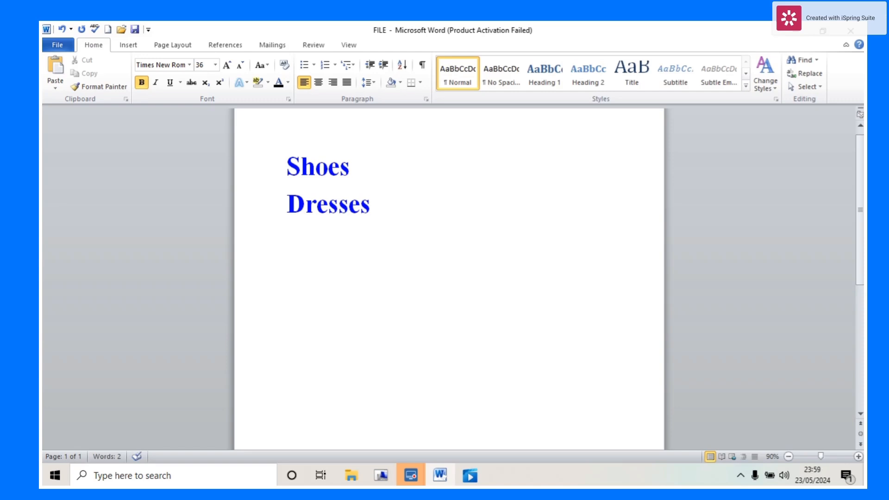
type("biverages")
key("Return")
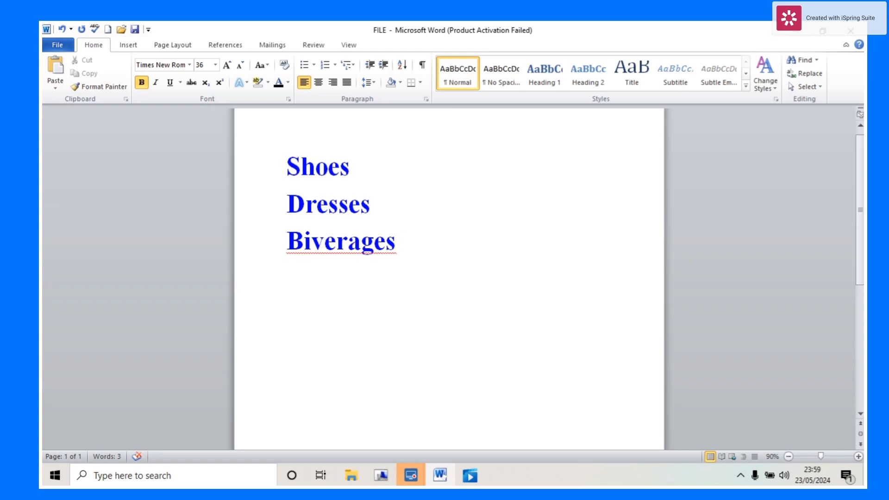
type("body lotions")
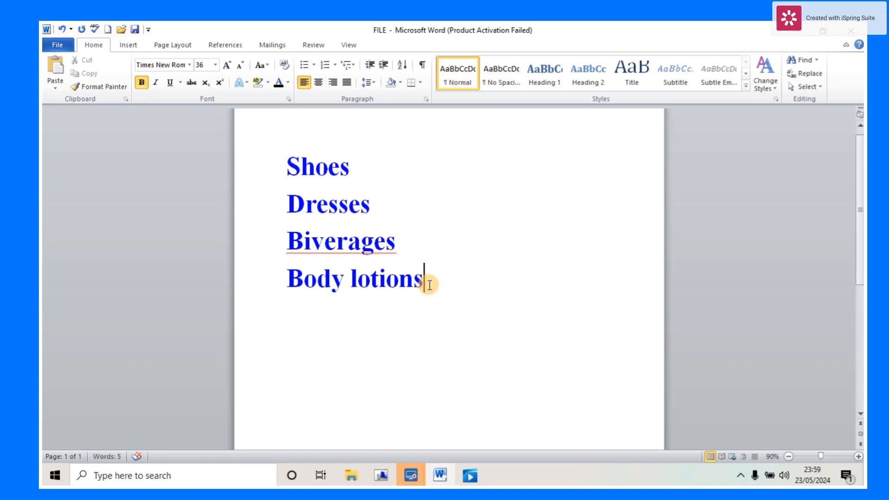
left_click_drag(422, 282, 274, 175)
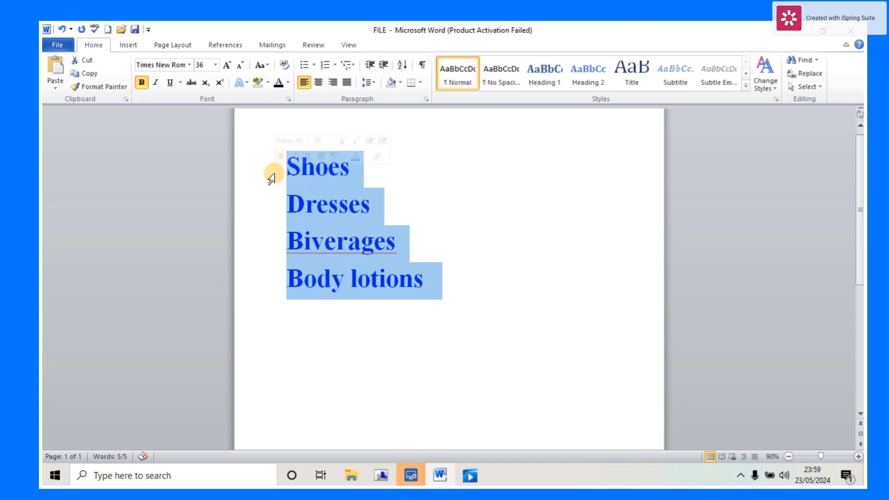
left_click(301, 68)
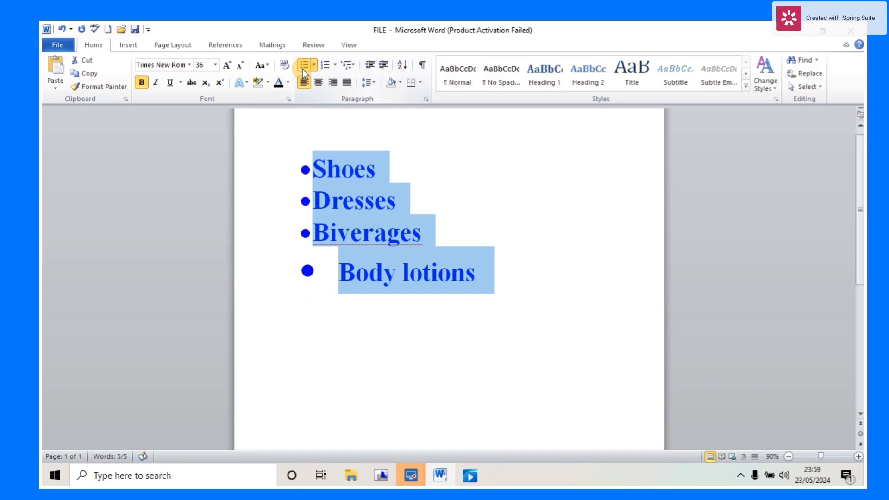
left_click(601, 235)
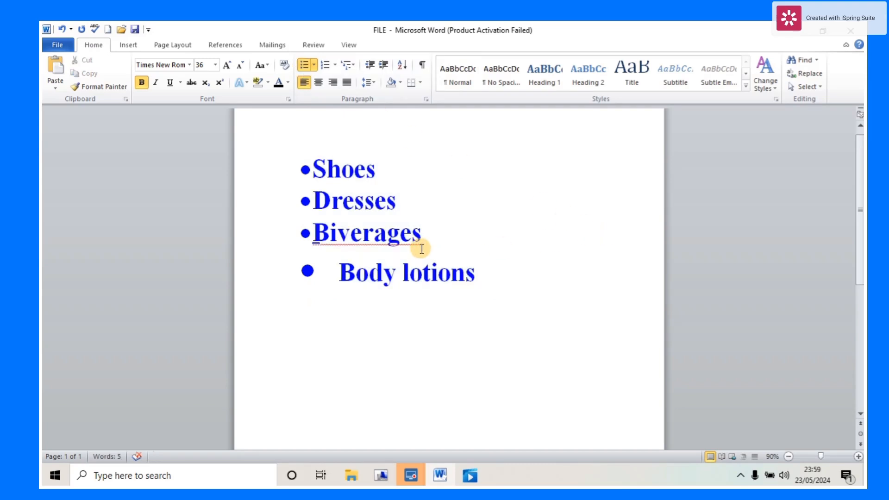
left_click(339, 270)
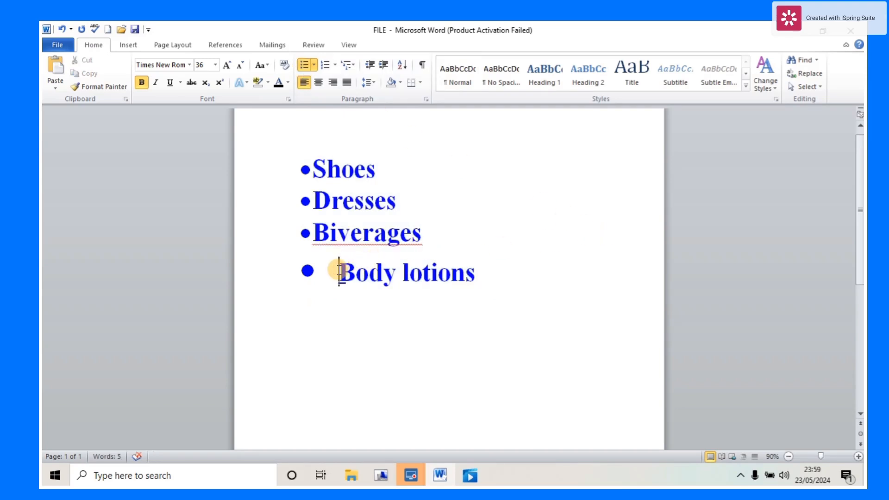
key("BackSpace")
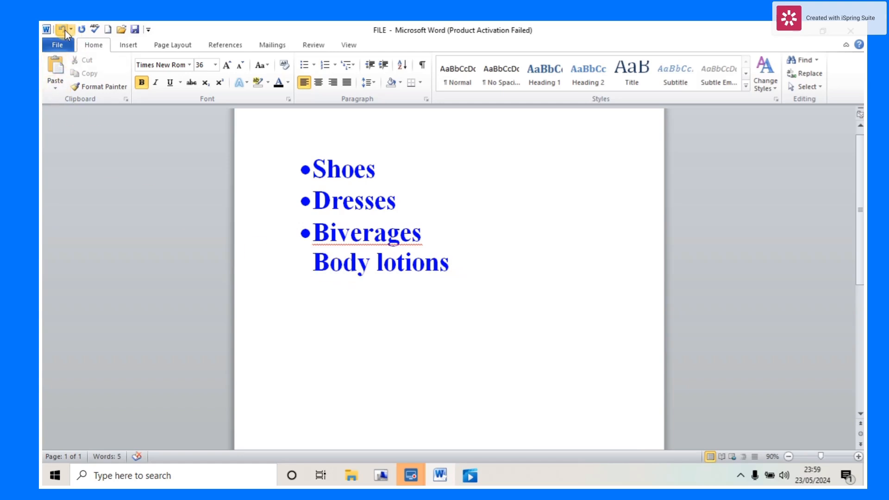
left_click(64, 29)
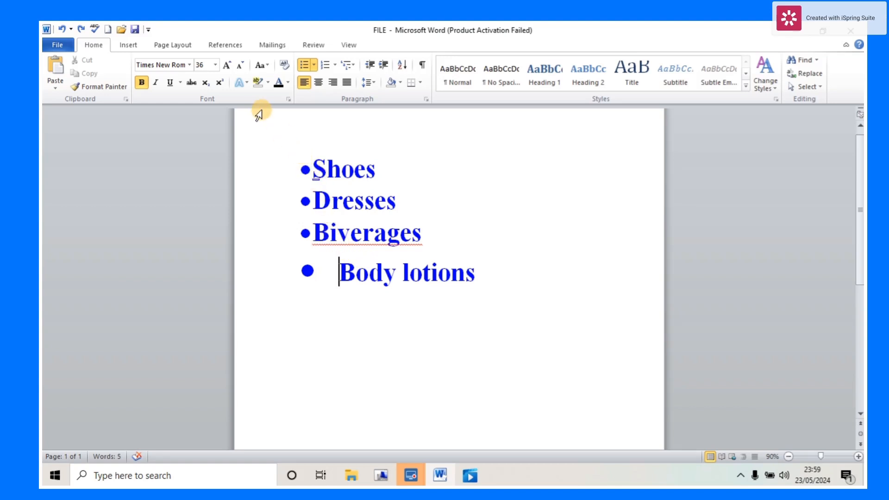
left_click(61, 29)
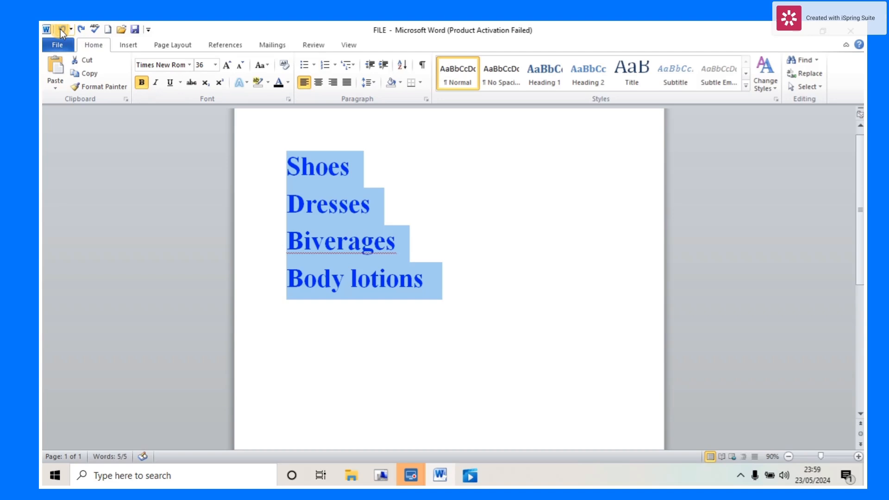
- Apply the arrow bullet from the Bullet Library to Shoes, Dresses, Biverages and Body lotions
left_click(312, 68)
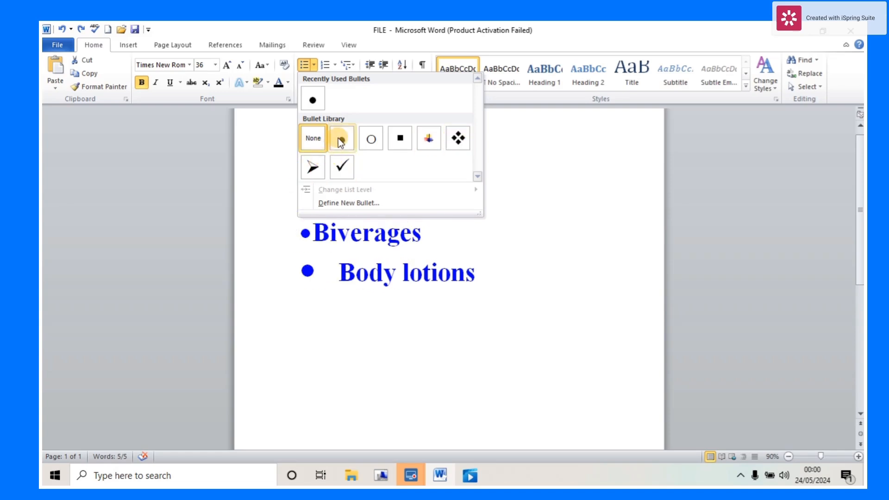
left_click(315, 164)
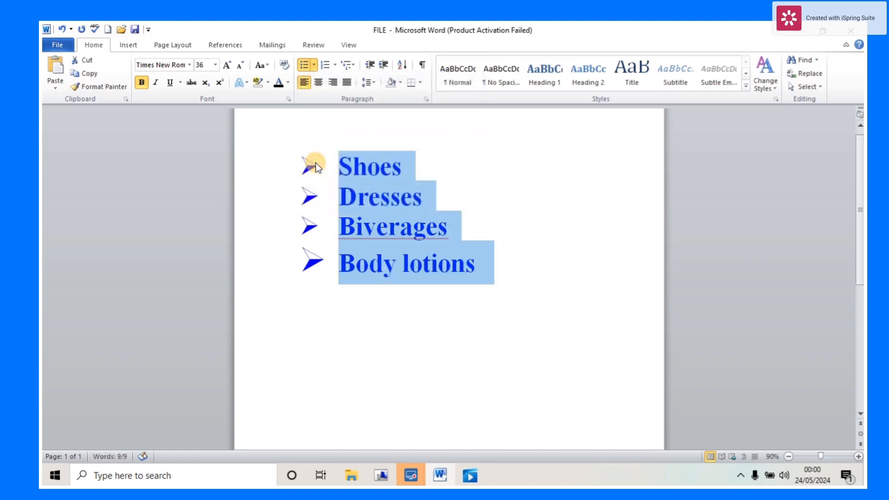
left_click(518, 229)
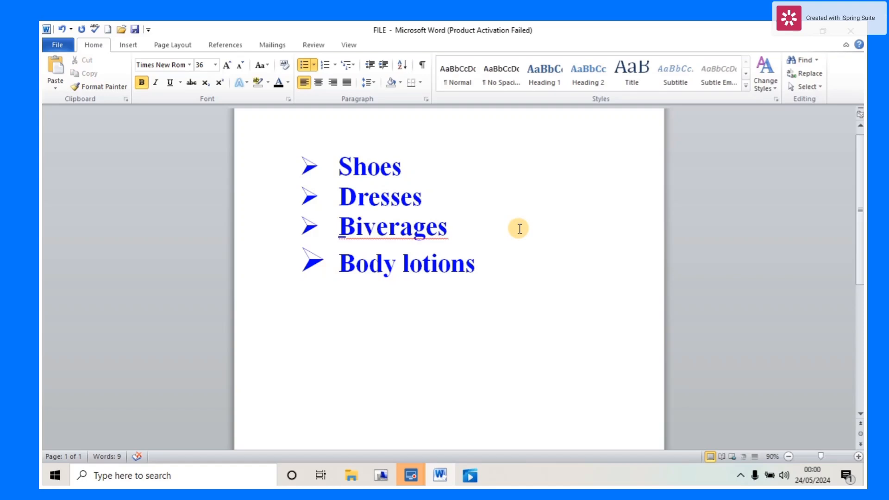
left_click(314, 65)
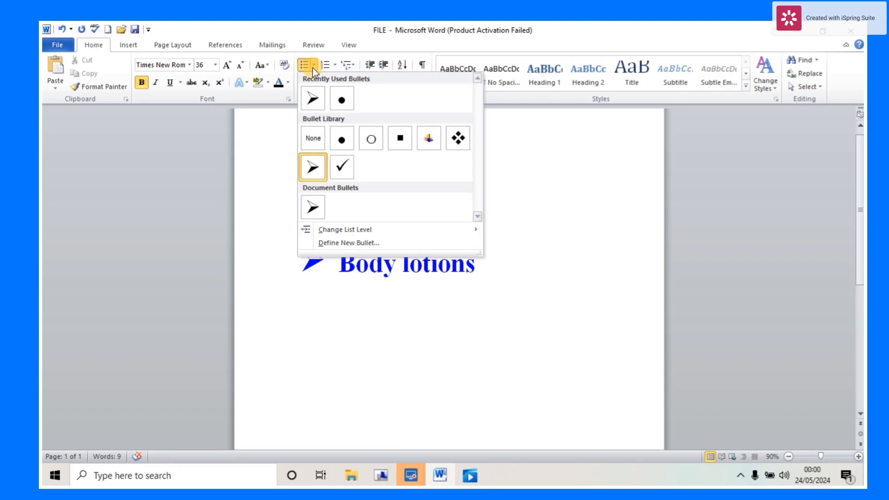
left_click(312, 67)
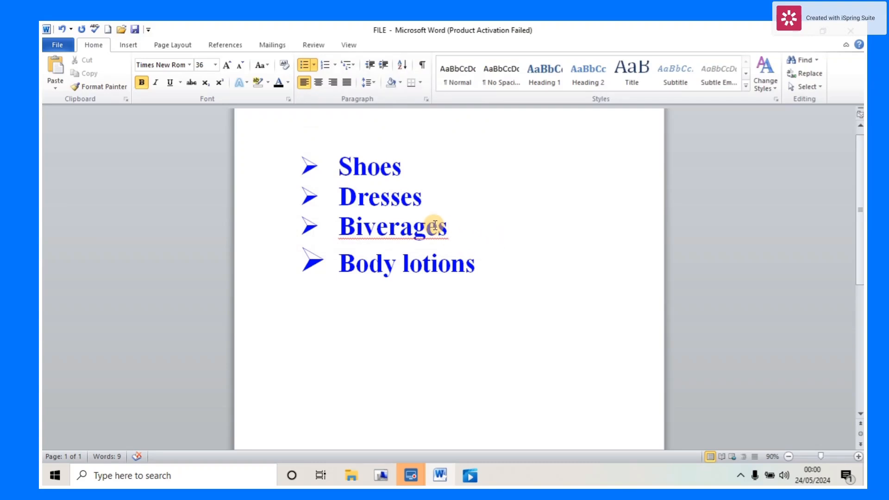